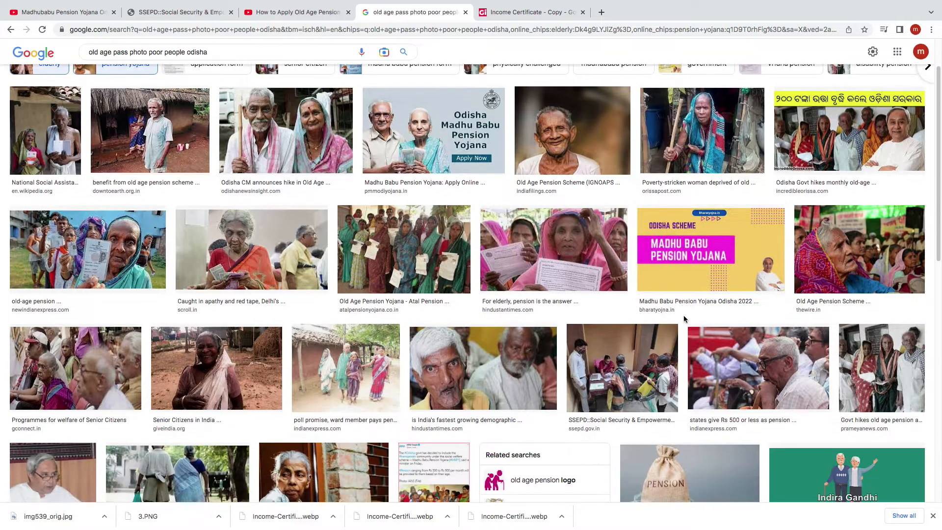
{"action": "scroll", "coordinate": [685, 319], "scroll_direction": "down", "scroll_amount": 3}
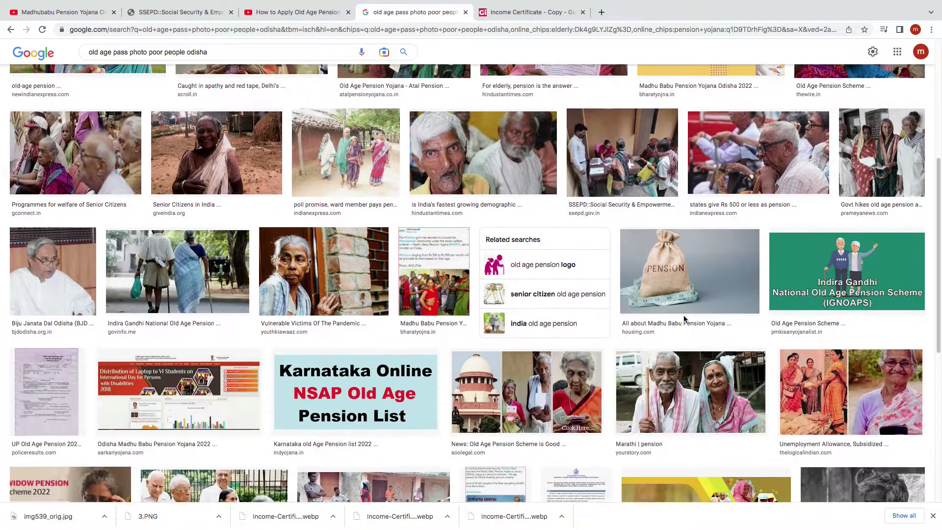
{"action": "scroll", "coordinate": [685, 320], "scroll_direction": "up", "scroll_amount": 1}
{"action": "scroll", "coordinate": [685, 319], "scroll_direction": "up", "scroll_amount": 4}
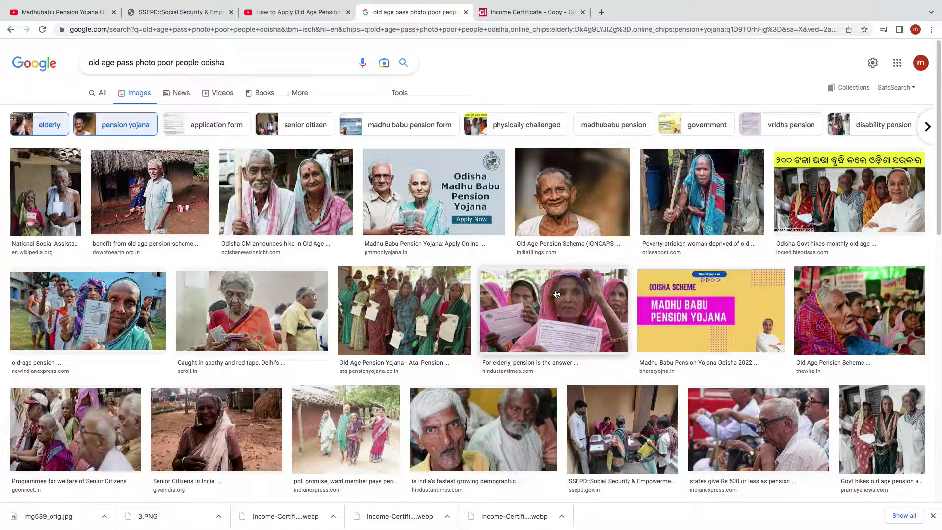
Search Google for "madhubabu pension yojana form" and switch from image results to all web results
{"action": "left_click", "coordinate": [249, 69]}
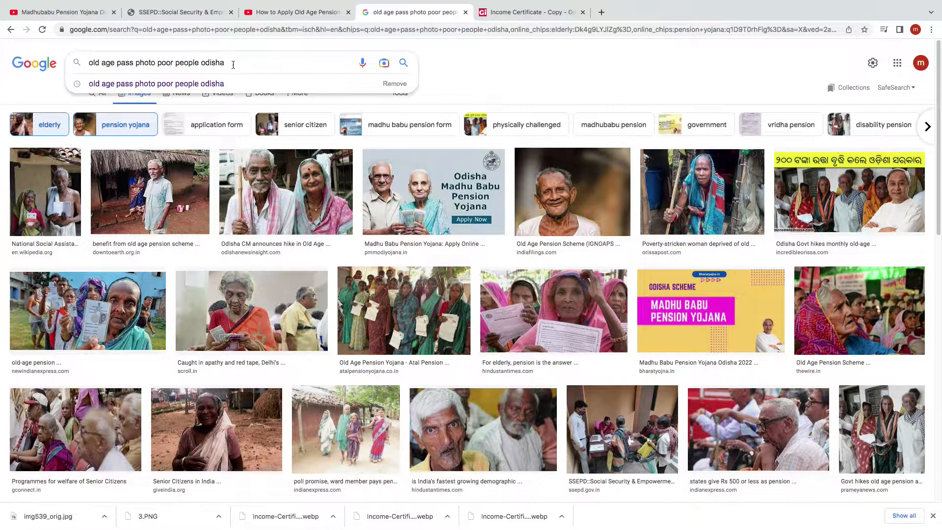
{"action": "left_click_drag", "start_coordinate": [233, 64], "coordinate": [88, 63]}
{"action": "type", "text": "madhubabu"}
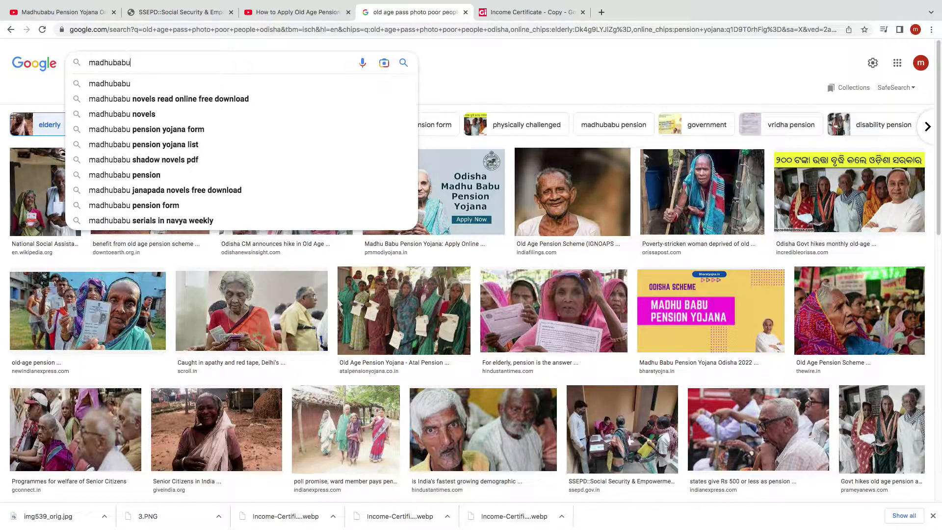
{"action": "left_click", "coordinate": [154, 130]}
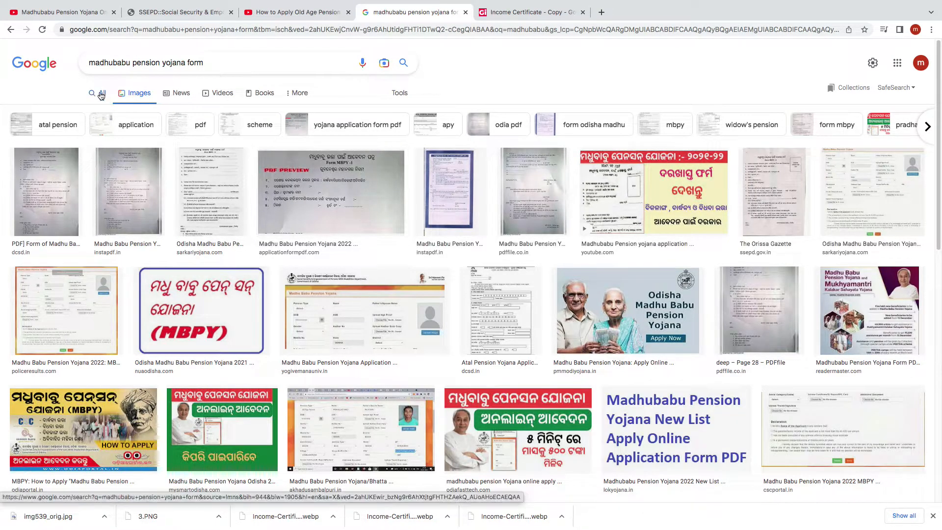
{"action": "left_click", "coordinate": [101, 94]}
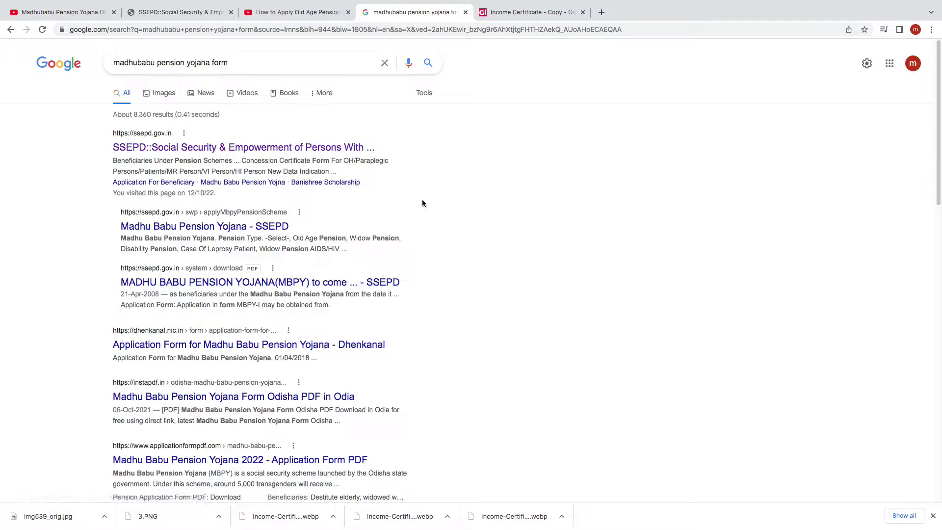
Open Pension Schemes on the SSEPD website and proceed to the application for the Madhu Babu Pension Yojana scheme
{"action": "left_click", "coordinate": [150, 138]}
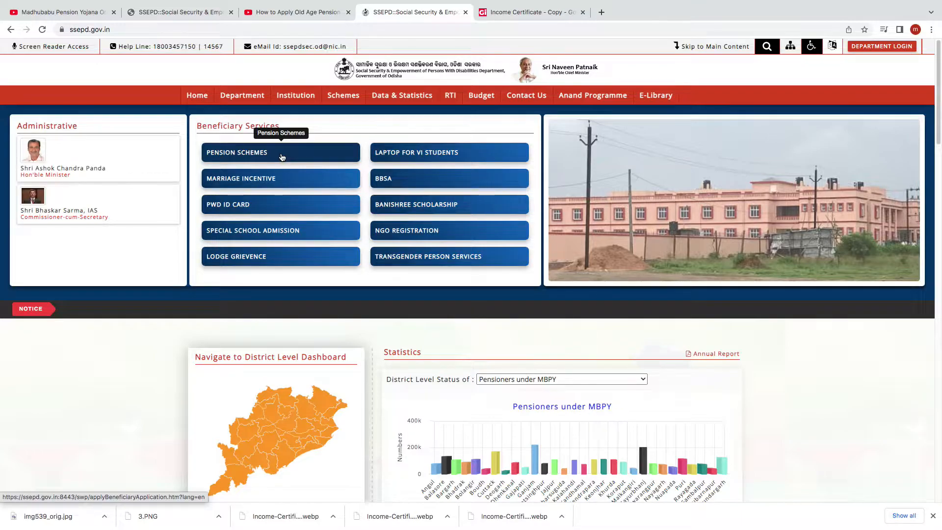
{"action": "left_click", "coordinate": [283, 157]}
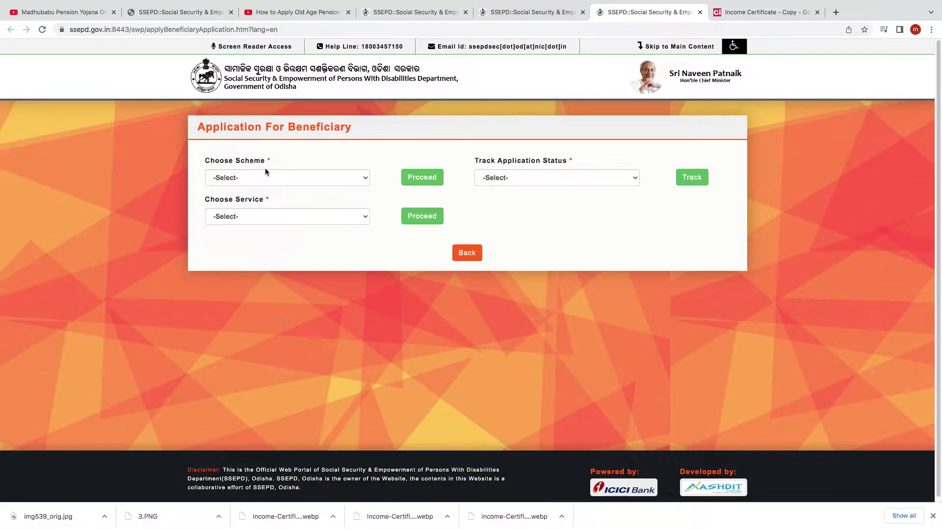
{"action": "left_click", "coordinate": [365, 181]}
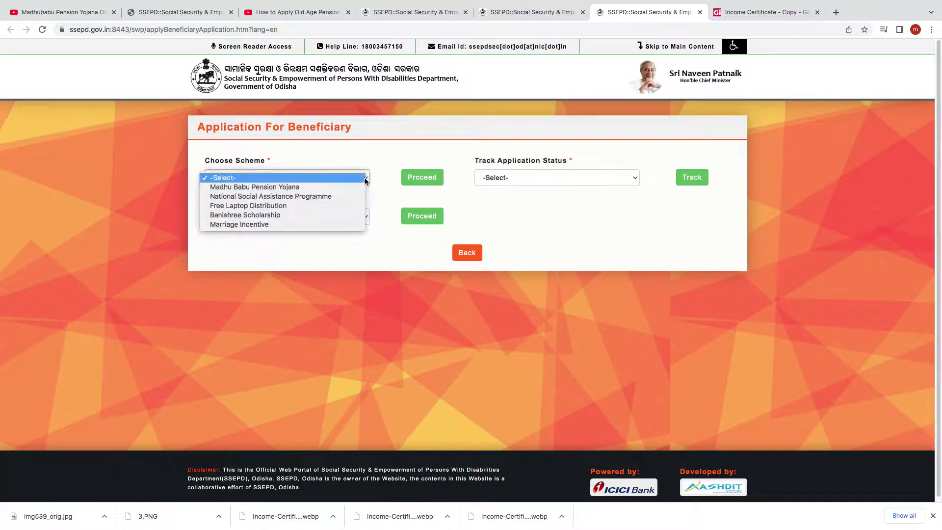
{"action": "left_click", "coordinate": [257, 187]}
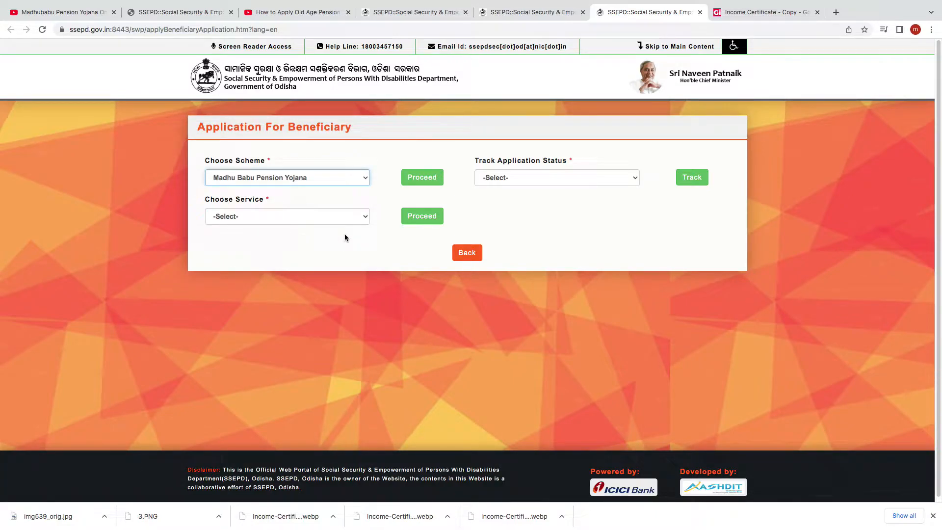
{"action": "left_click", "coordinate": [423, 180]}
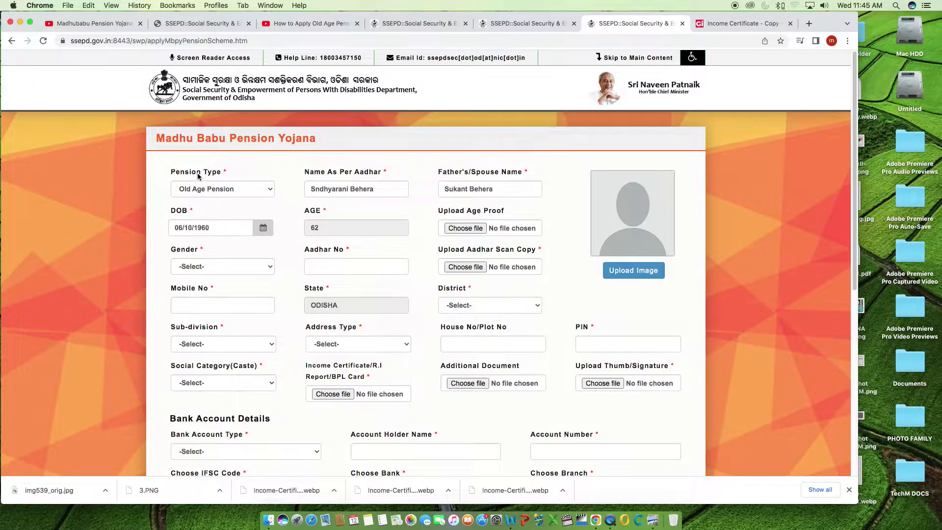
Set the pension type to Old Age Pension and go to the Name As Per Aadhar field
{"action": "left_click", "coordinate": [270, 193]}
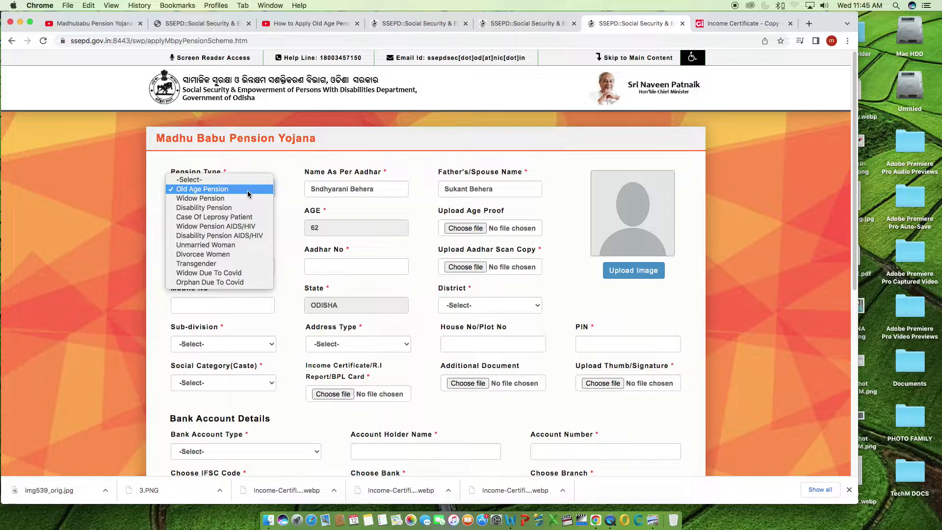
{"action": "left_click", "coordinate": [245, 194]}
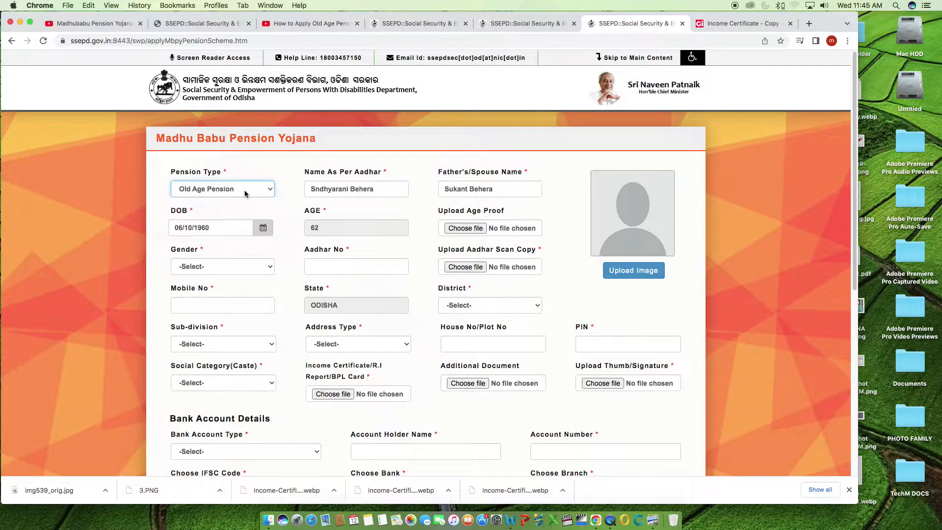
{"action": "left_click", "coordinate": [379, 193]}
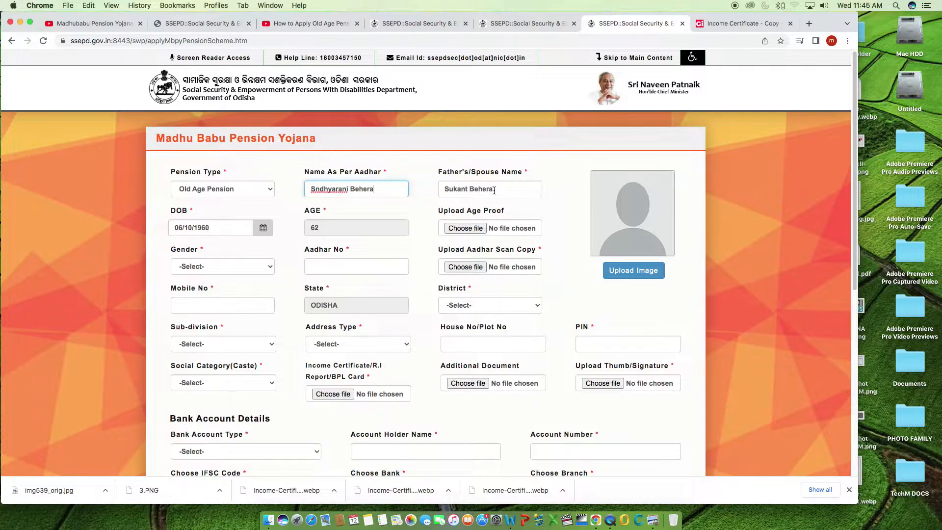
Choose the applicant's birth year in the date of birth calendar
{"action": "left_click", "coordinate": [268, 233]}
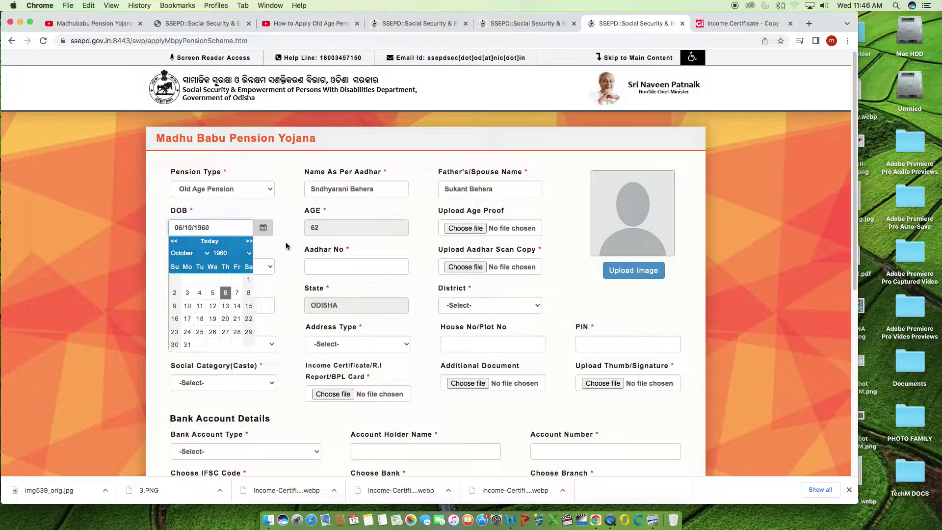
{"action": "left_click", "coordinate": [287, 246]}
{"action": "left_click", "coordinate": [265, 233]}
{"action": "left_click", "coordinate": [251, 255]}
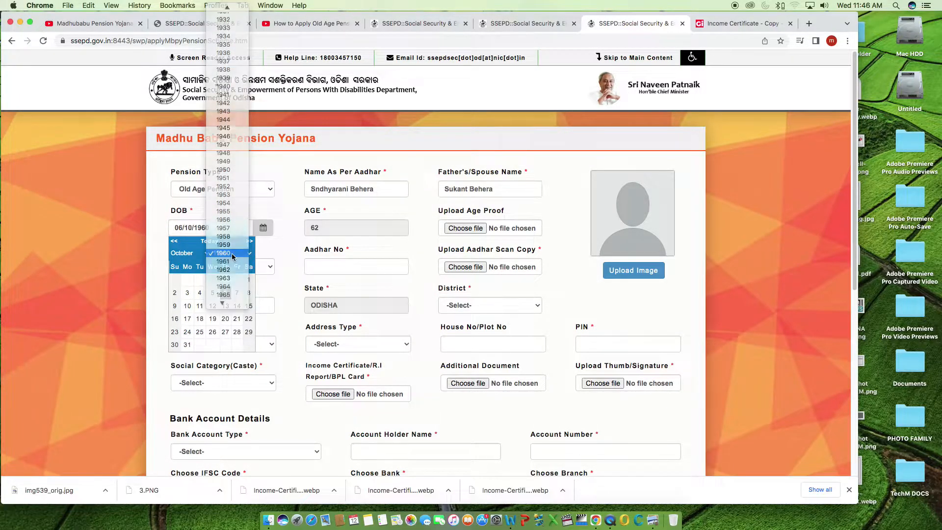
{"action": "left_click", "coordinate": [223, 253]}
{"action": "left_click", "coordinate": [277, 252]}
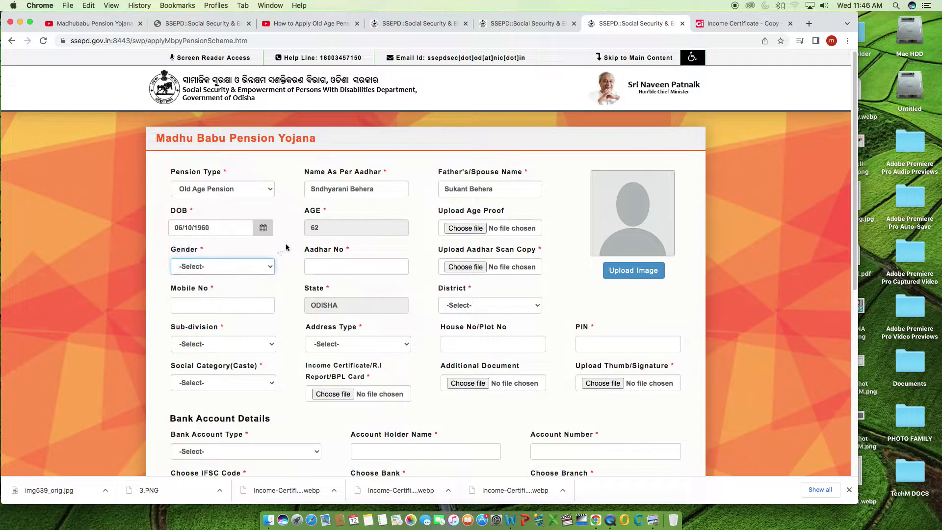
Attach voter card.pdf as the age proof and set the gender to Female
{"action": "left_click", "coordinate": [477, 232]}
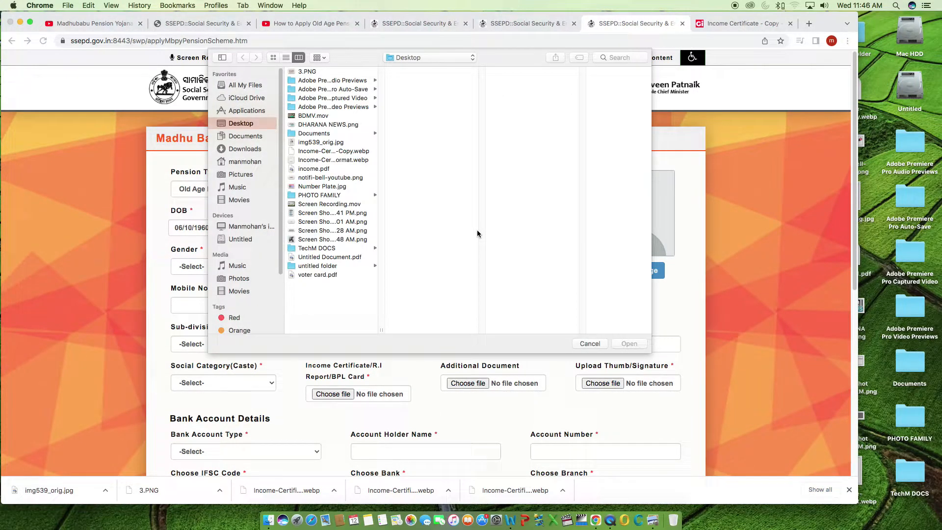
{"action": "left_click", "coordinate": [590, 343]}
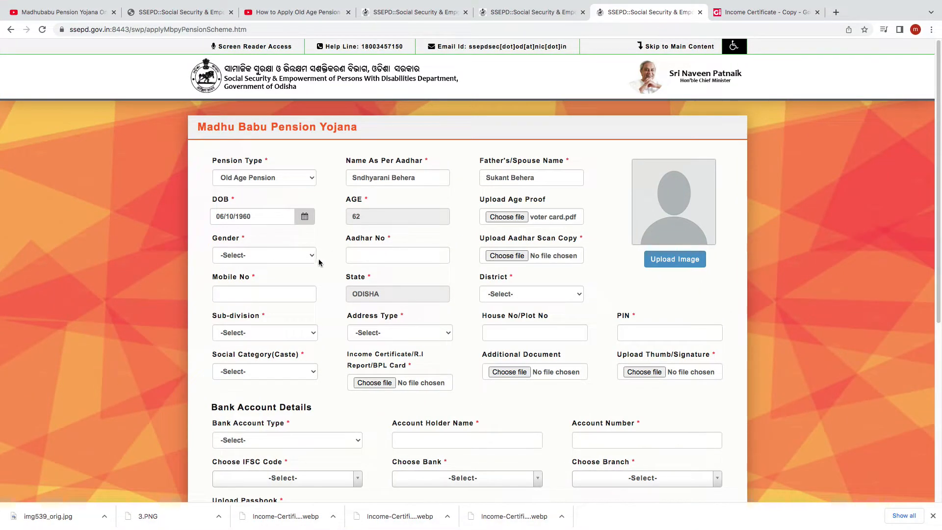
{"action": "left_click", "coordinate": [313, 256]}
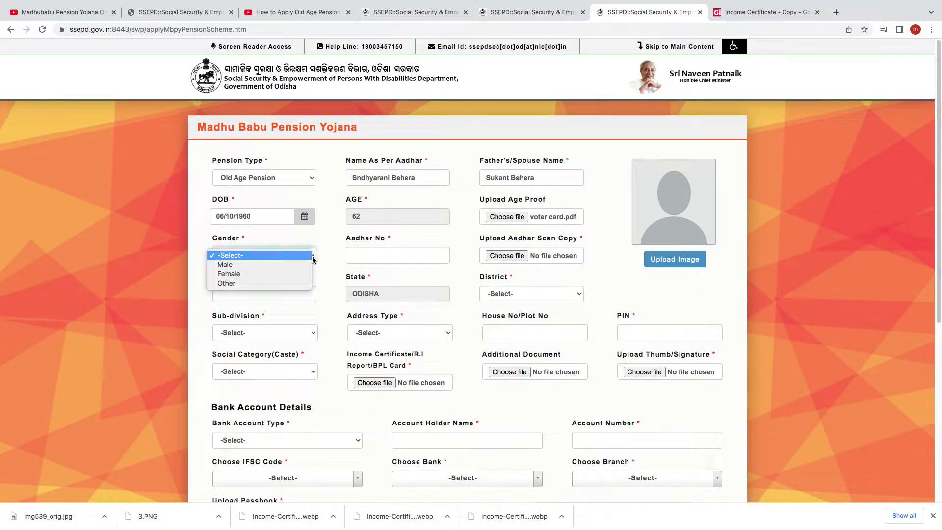
{"action": "left_click", "coordinate": [285, 274]}
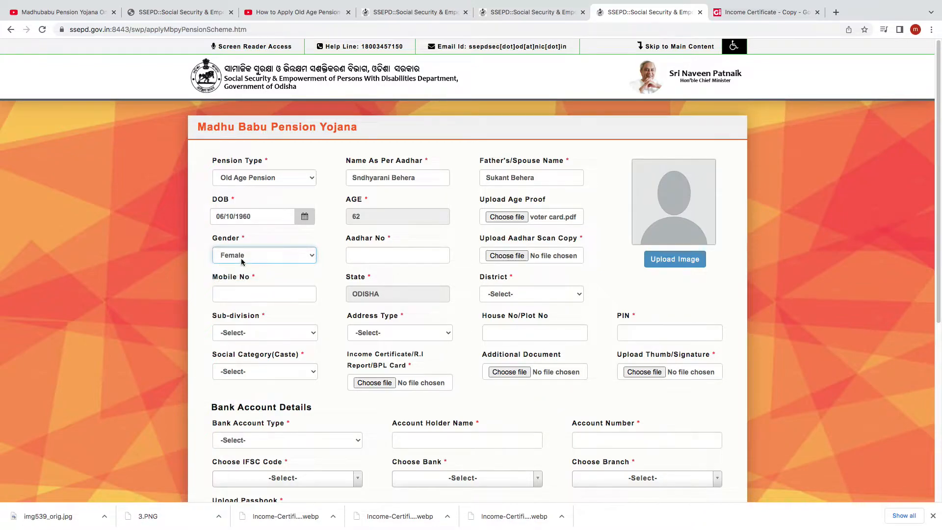
Enter the applicant's Aadhar number and attach voter card.pdf as the Aadhar scan copy
{"action": "left_click", "coordinate": [368, 258]}
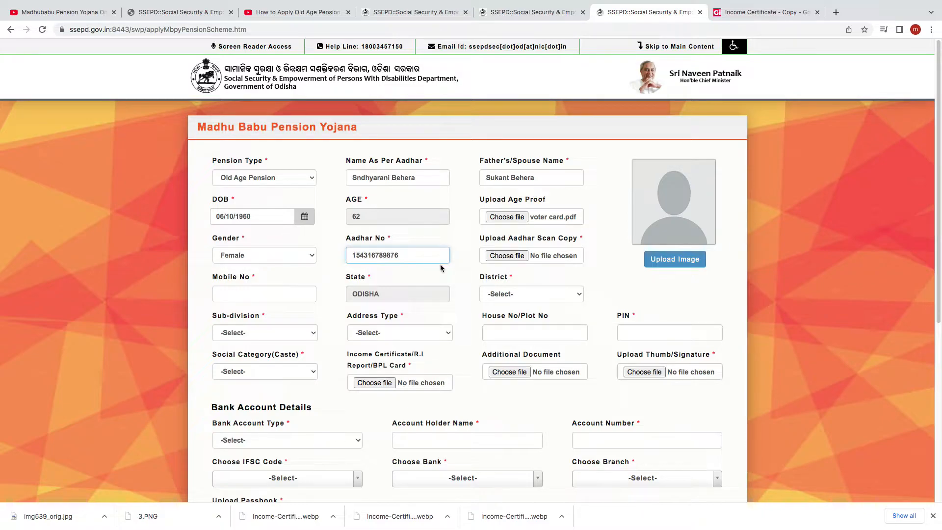
{"action": "left_click", "coordinate": [523, 259]}
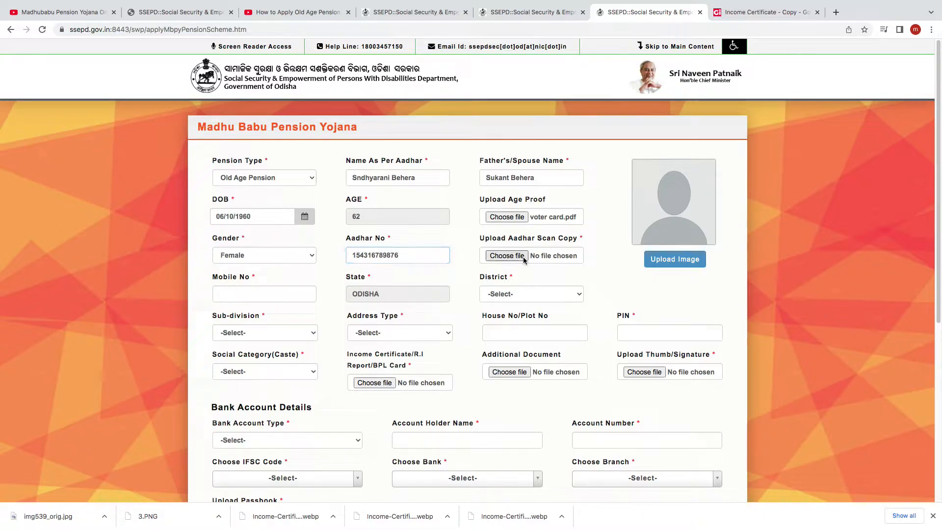
{"action": "left_click", "coordinate": [362, 228]}
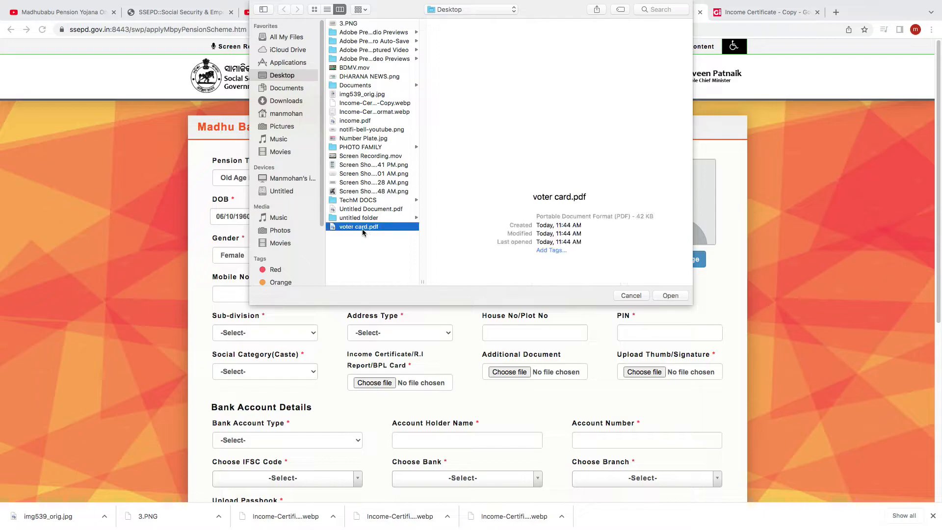
{"action": "left_click", "coordinate": [670, 295]}
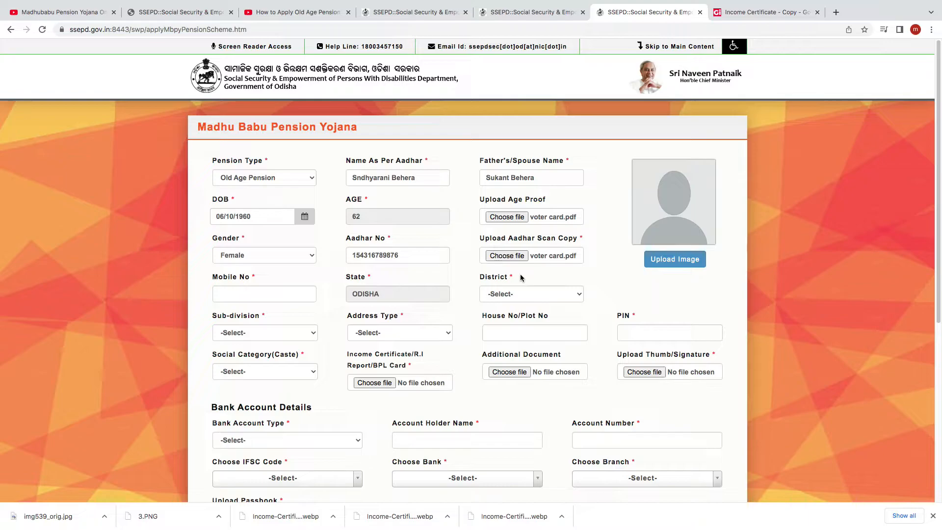
Enter the applicant's mobile number in the pension application
{"action": "left_click", "coordinate": [233, 295]}
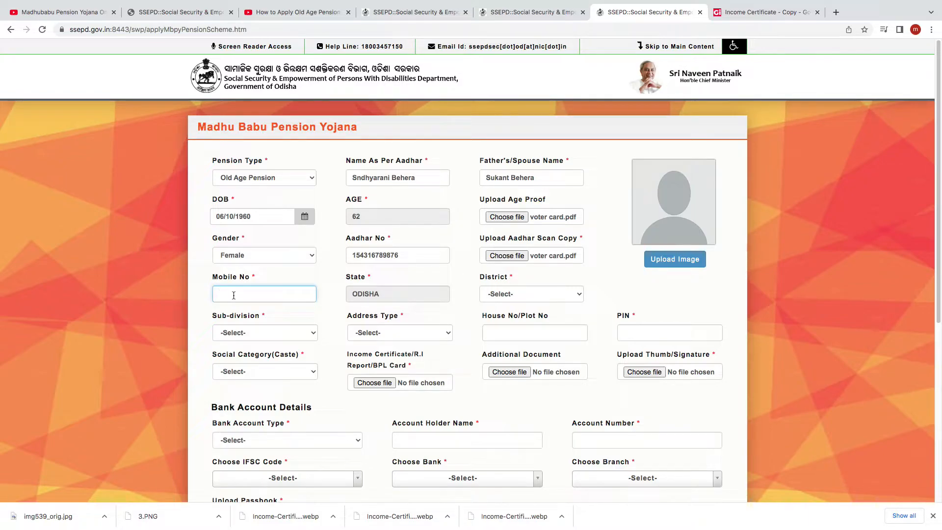
Set the applicant's district to CUTTACK and the sub-division to BANKI
{"action": "left_click", "coordinate": [580, 297]}
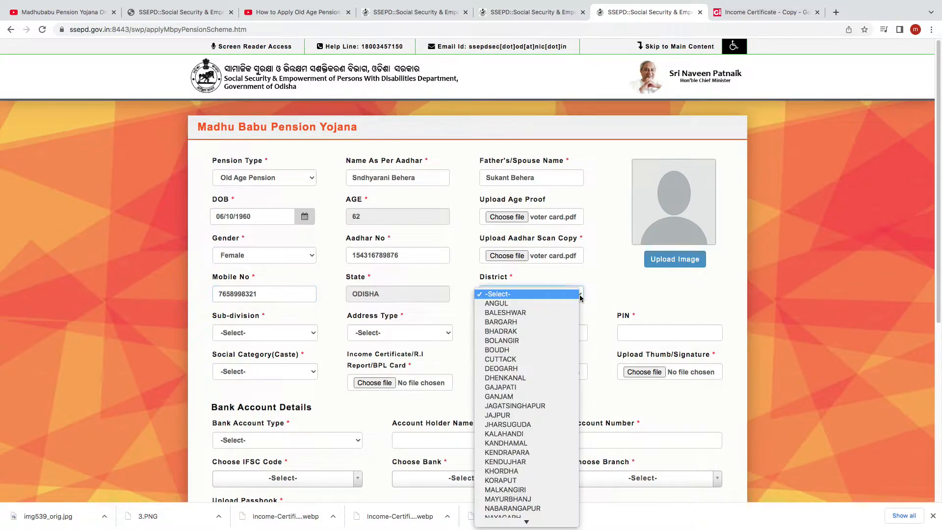
{"action": "left_click", "coordinate": [564, 360]}
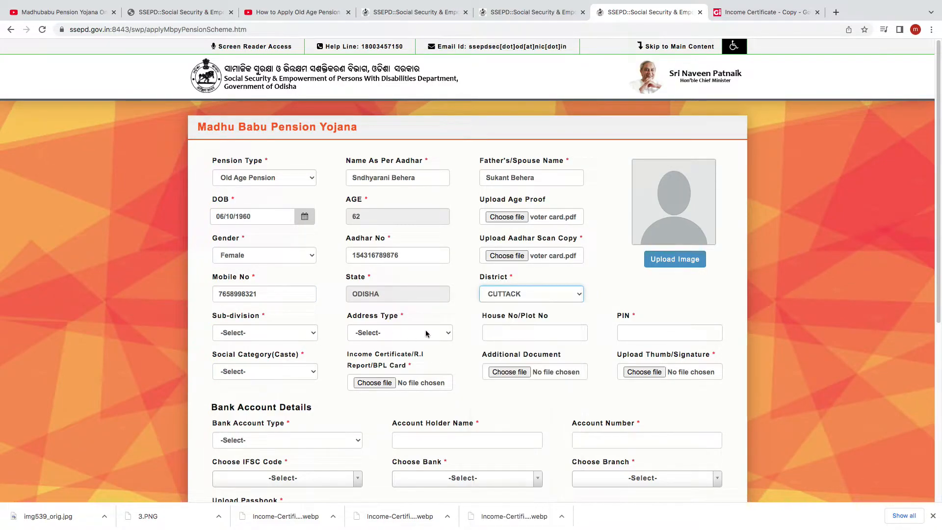
{"action": "left_click", "coordinate": [311, 336]}
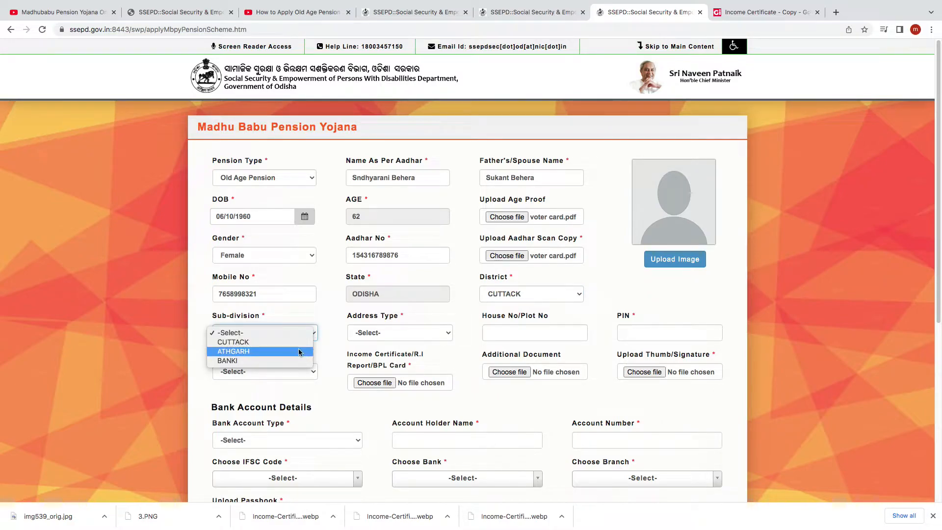
{"action": "left_click", "coordinate": [289, 361]}
Set the address type to Block and choose BANKI as the block
{"action": "left_click", "coordinate": [447, 335]}
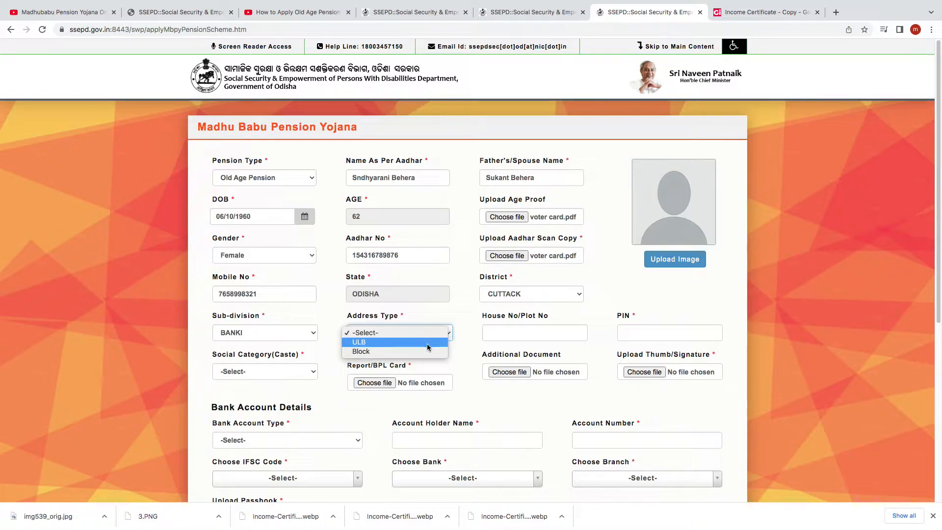
{"action": "left_click", "coordinate": [427, 344]}
{"action": "left_click", "coordinate": [427, 338]}
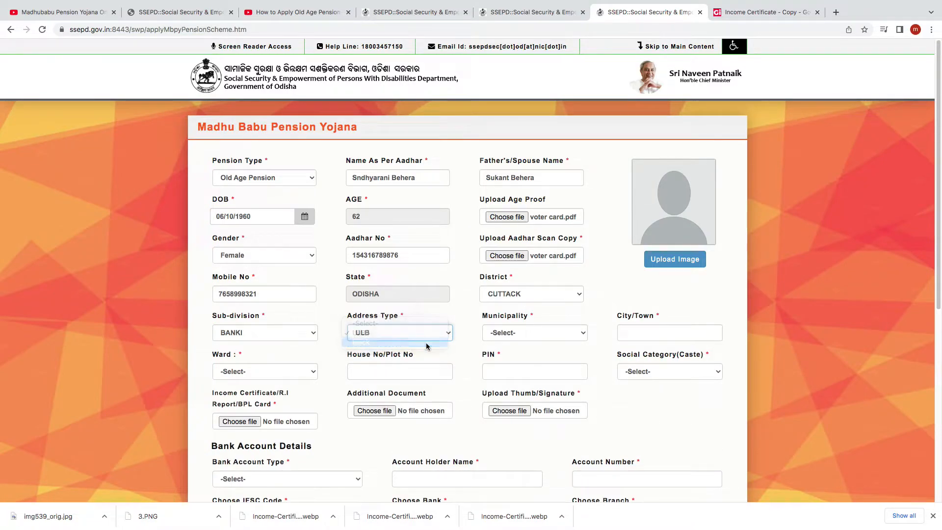
{"action": "left_click", "coordinate": [427, 344]}
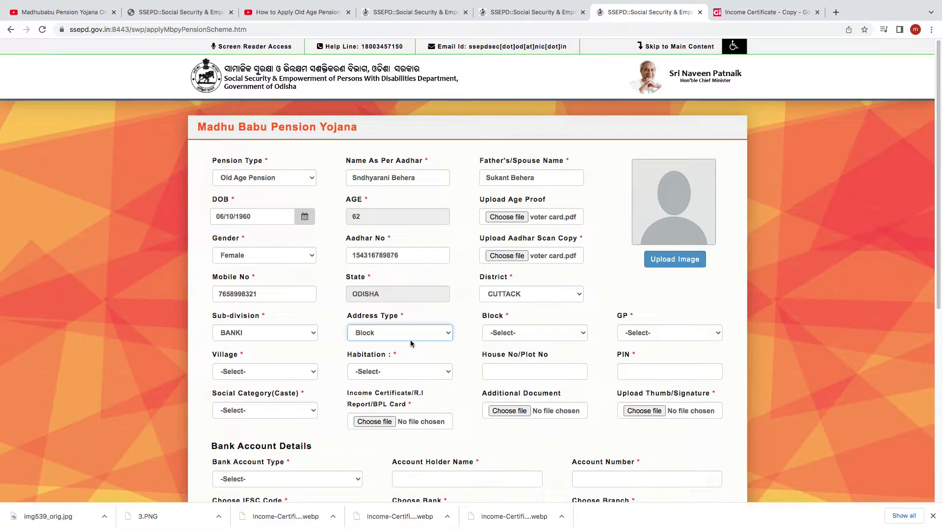
{"action": "left_click", "coordinate": [583, 334]}
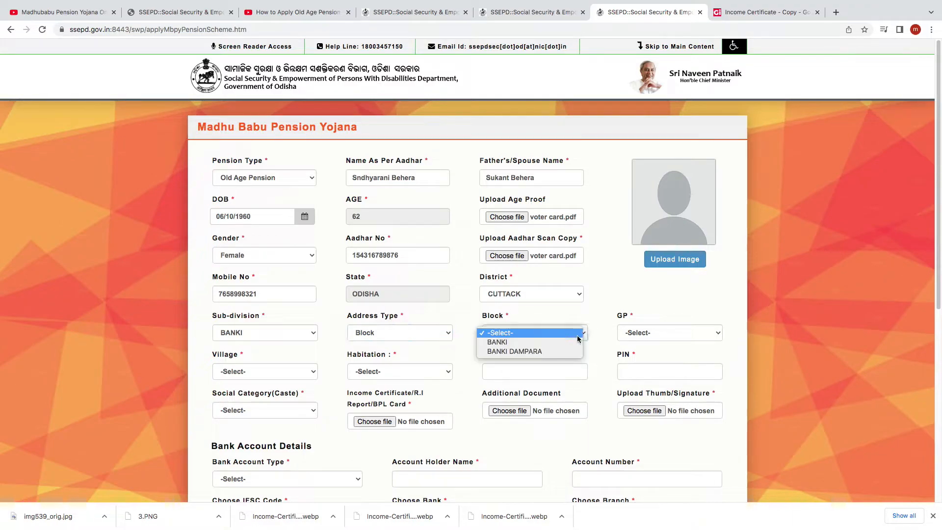
{"action": "left_click", "coordinate": [497, 342]}
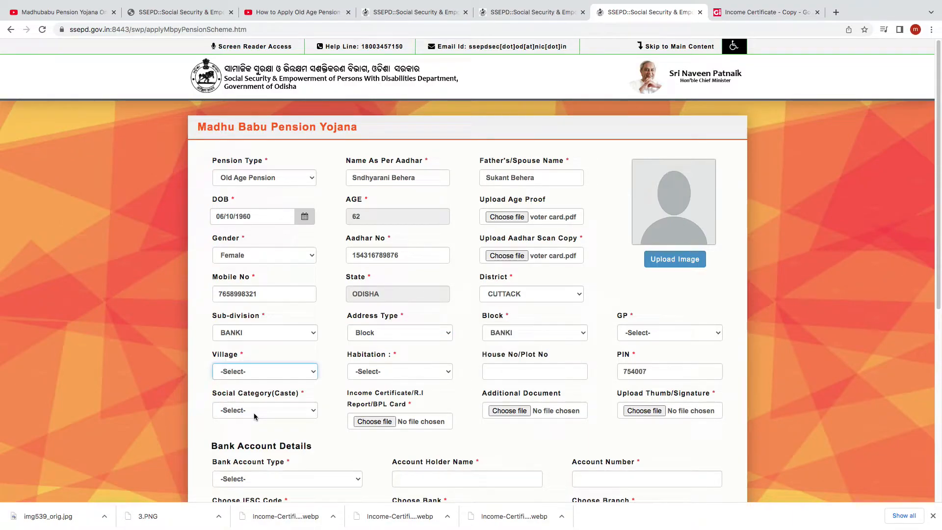
Set the applicant's social category (caste) to General
{"action": "left_click", "coordinate": [309, 414]}
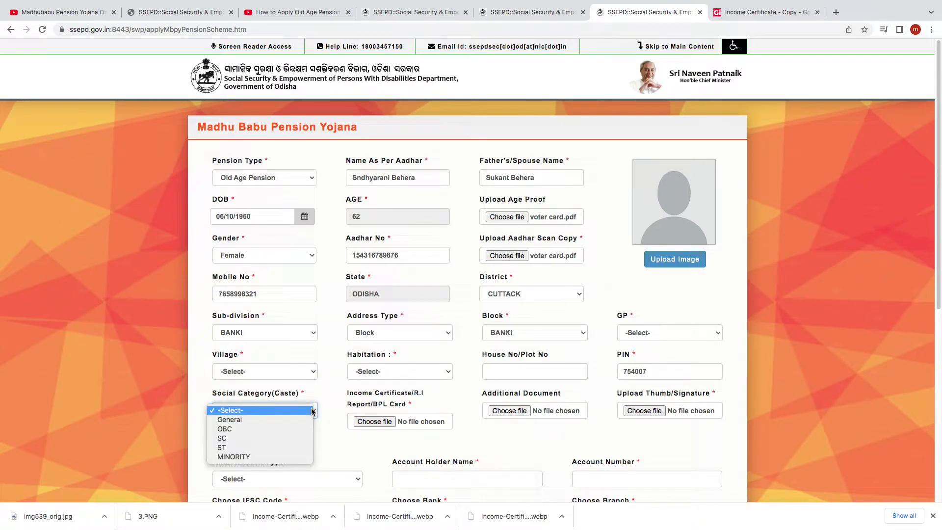
{"action": "left_click", "coordinate": [291, 425]}
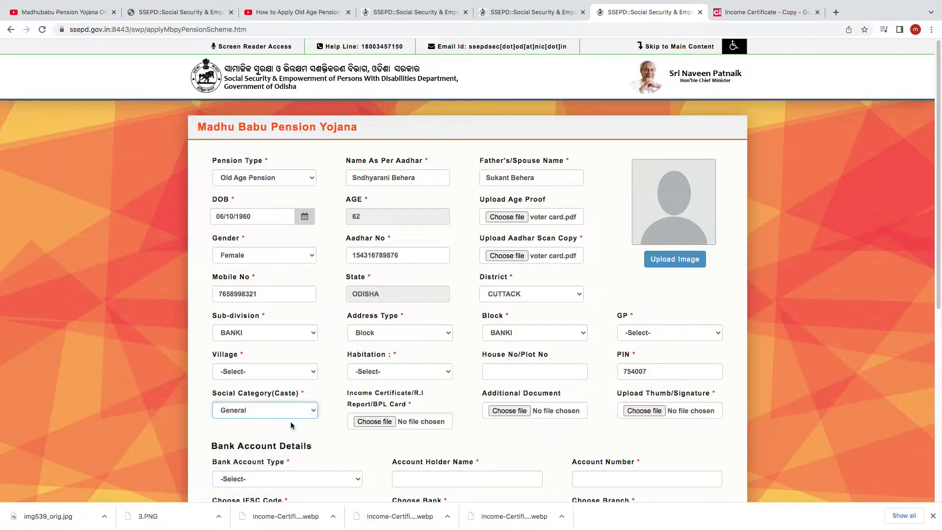
Set the applicant's social category (caste) to SC
{"action": "left_click", "coordinate": [315, 412]}
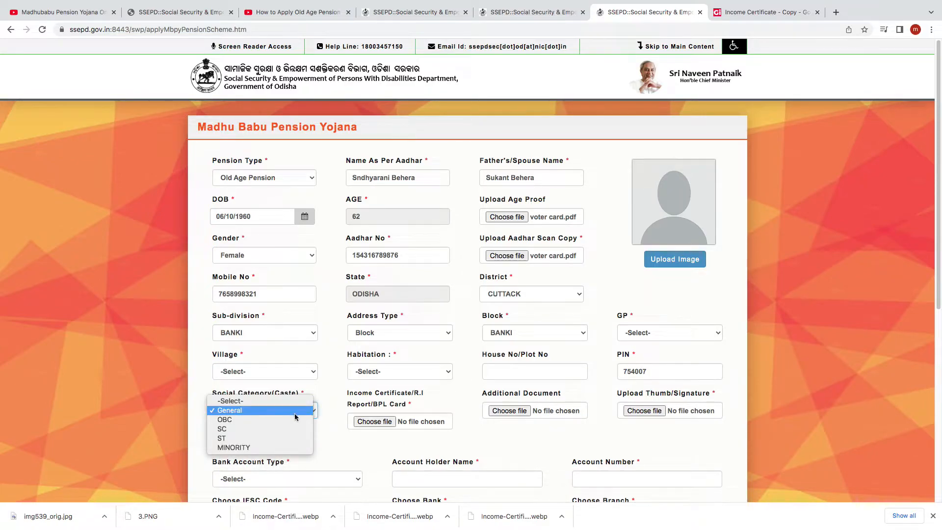
{"action": "left_click", "coordinate": [296, 417]}
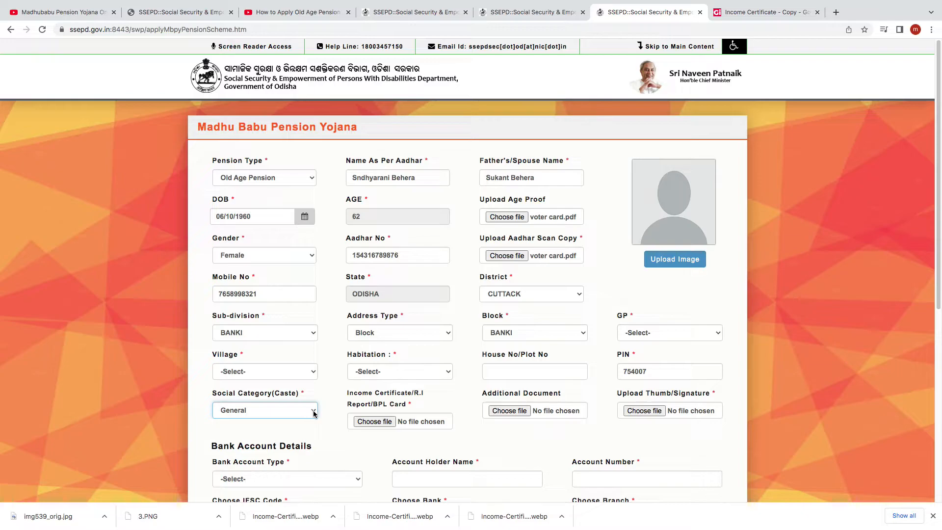
{"action": "left_click", "coordinate": [315, 411]}
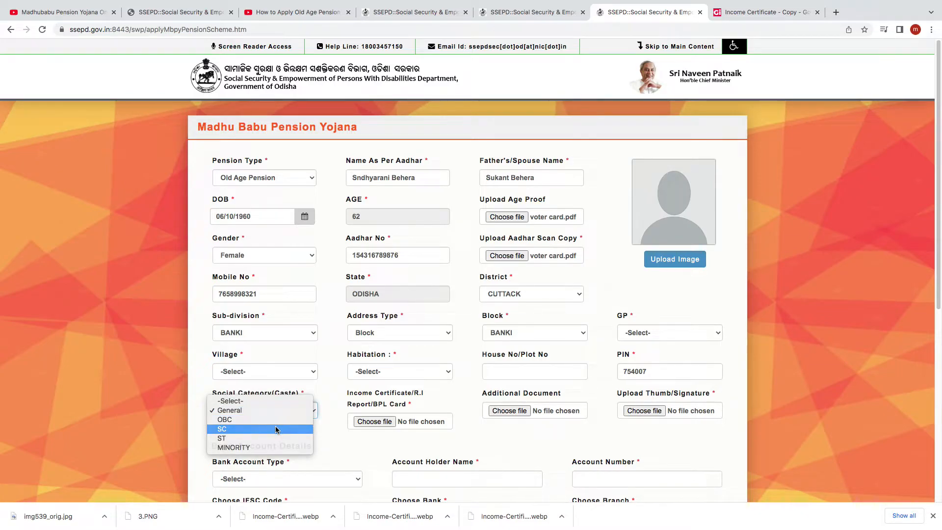
{"action": "left_click", "coordinate": [278, 429]}
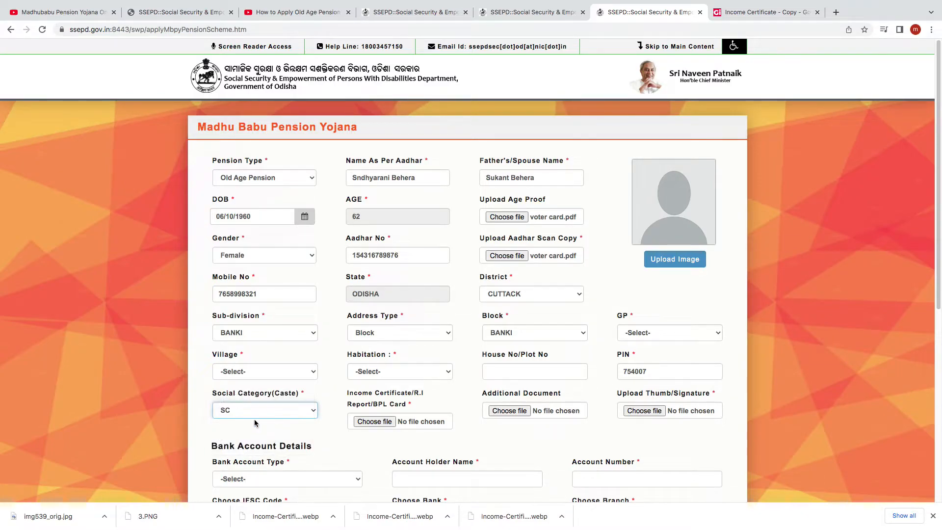
Attach income.pdf from the Desktop as the income certificate and img539_orig.jpg as the thumb/signature
{"action": "left_click", "coordinate": [374, 421]}
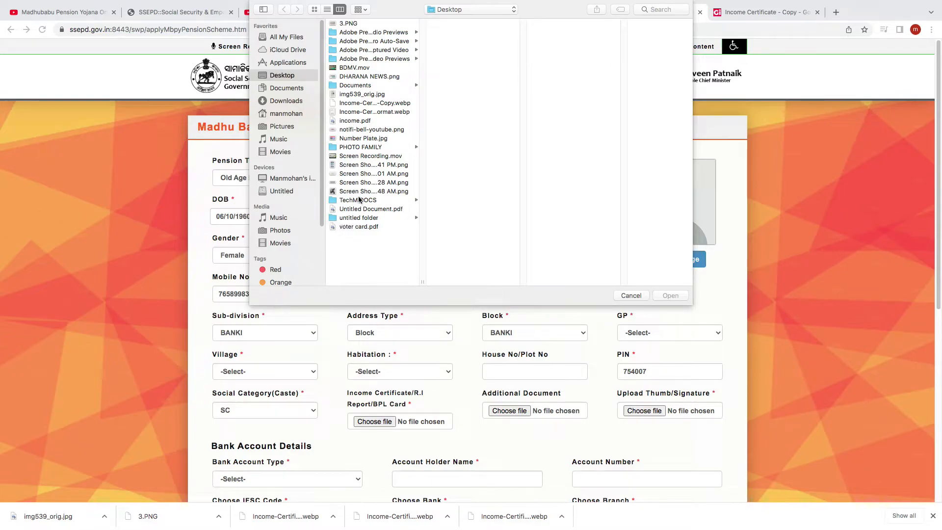
{"action": "left_click", "coordinate": [358, 121]}
{"action": "left_click", "coordinate": [671, 295]}
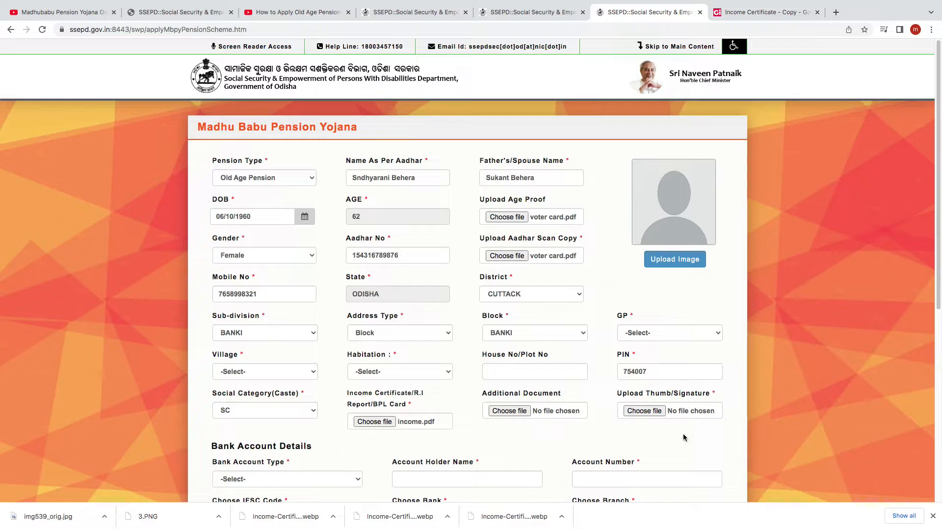
{"action": "left_click", "coordinate": [658, 415]}
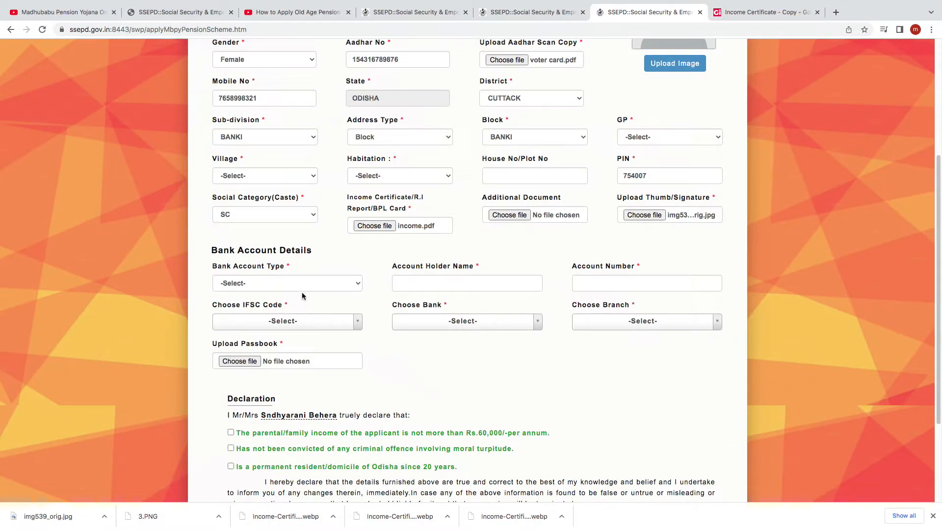
Set the bank account type to Single Account and enter the account holder's name
{"action": "left_click", "coordinate": [358, 287]}
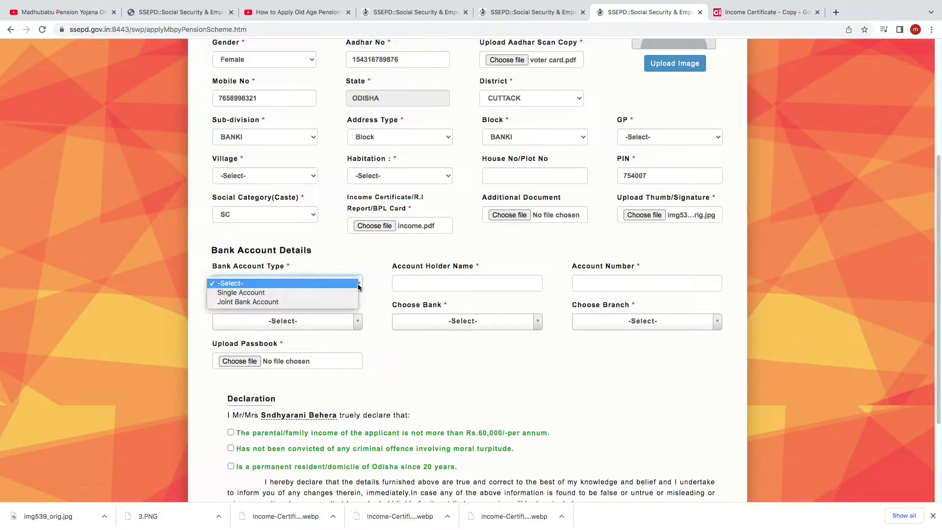
{"action": "left_click", "coordinate": [339, 293]}
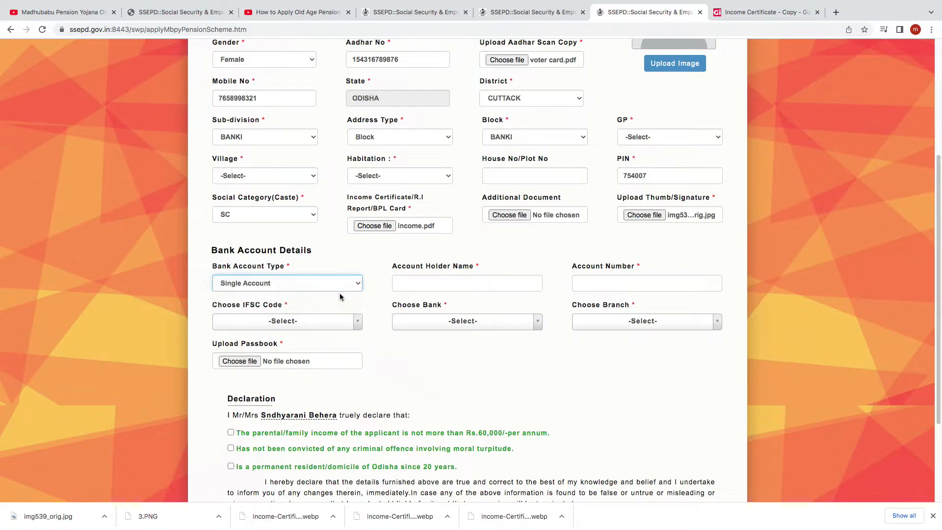
{"action": "left_click", "coordinate": [419, 282]}
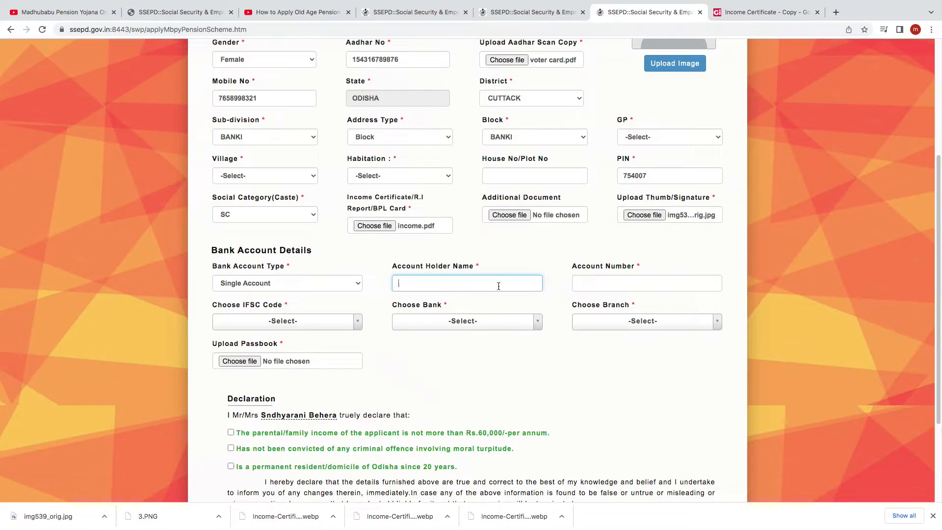
{"action": "scroll", "coordinate": [500, 290], "scroll_direction": "up", "scroll_amount": 5}
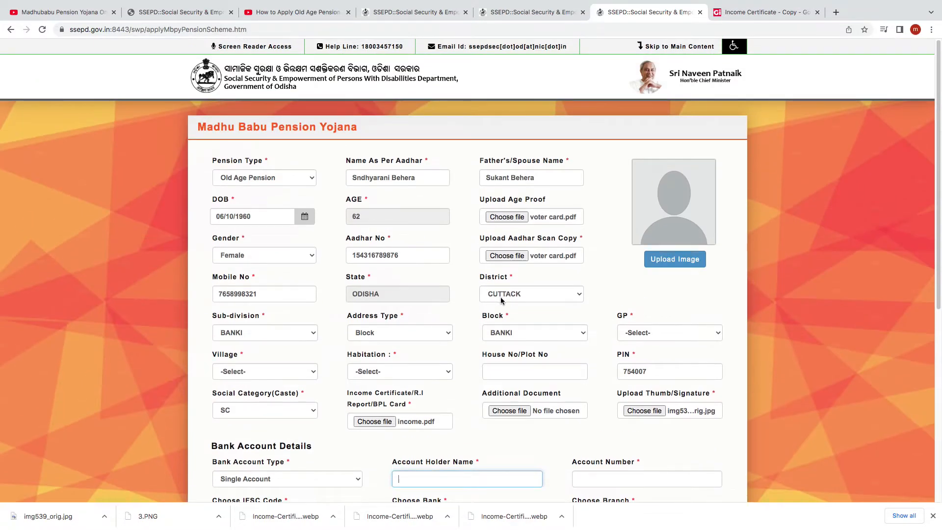
{"action": "scroll", "coordinate": [501, 296], "scroll_direction": "down", "scroll_amount": 8}
Enter the applicant's bank account number and choose SBIN0009821 as the IFSC code
{"action": "left_click", "coordinate": [600, 154]}
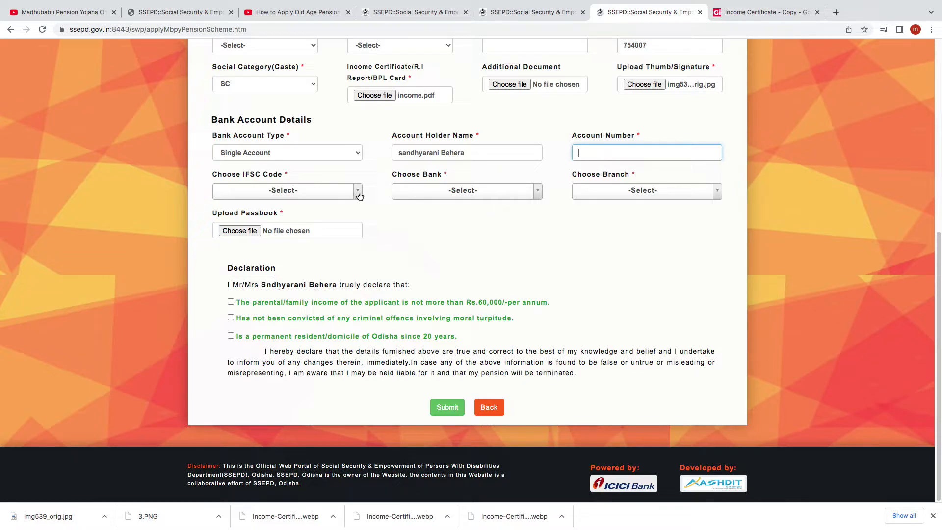
{"action": "left_click", "coordinate": [336, 196]}
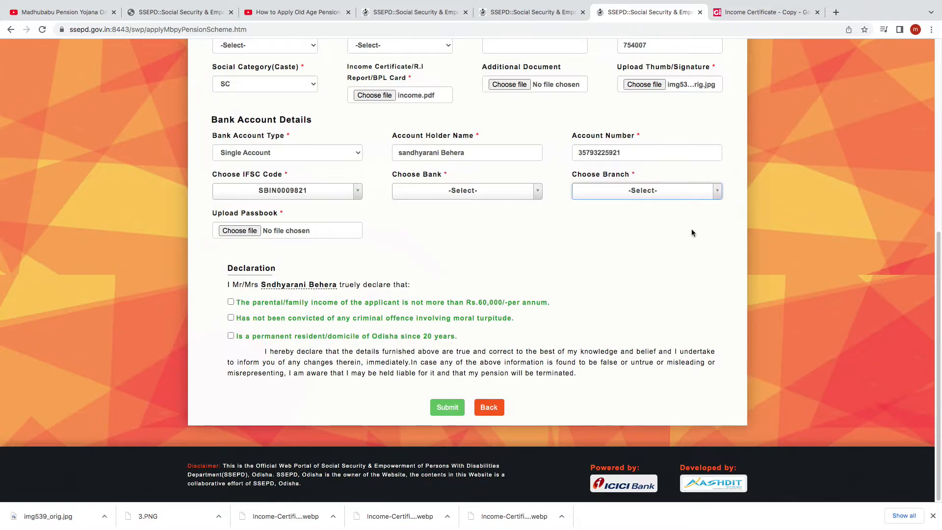
{"action": "left_click", "coordinate": [692, 233]}
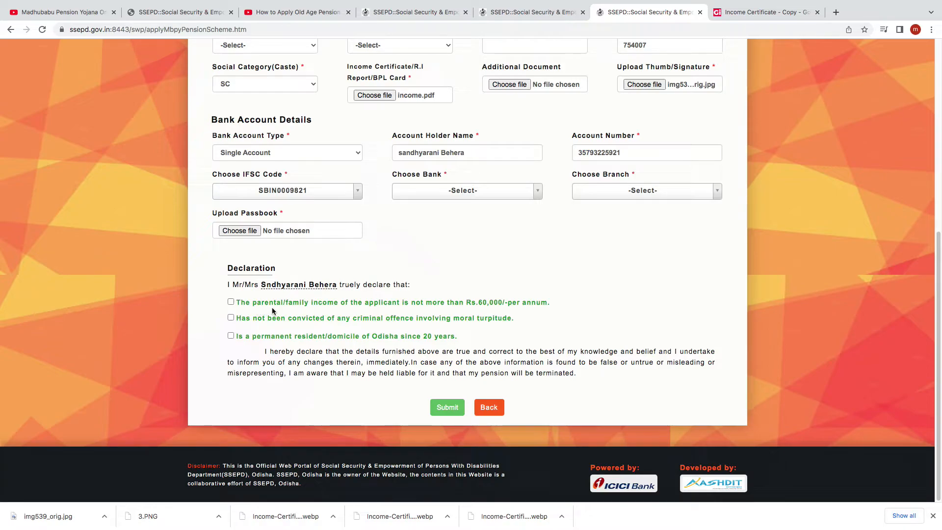
Attach voter card.pdf from the Desktop as the passbook document in the bank account details
{"action": "left_click", "coordinate": [248, 230]}
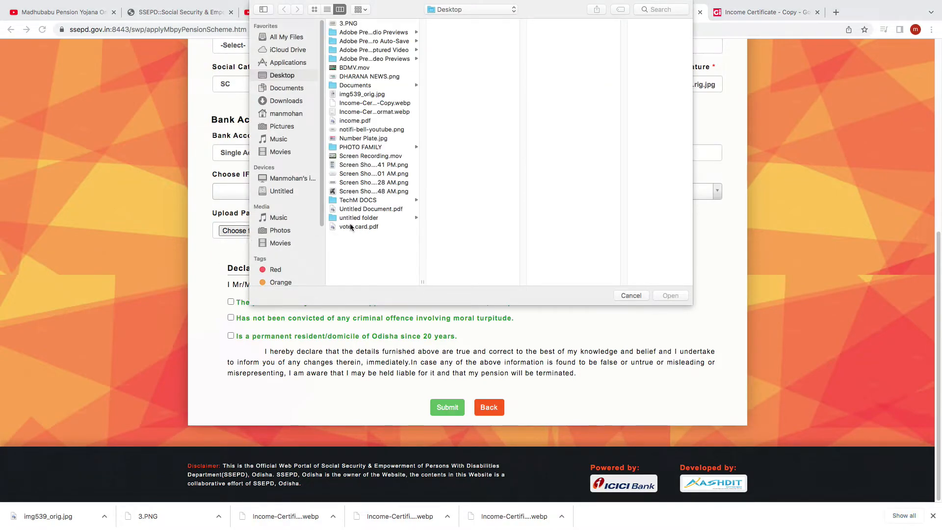
{"action": "left_click", "coordinate": [352, 227]}
{"action": "left_click", "coordinate": [684, 296]}
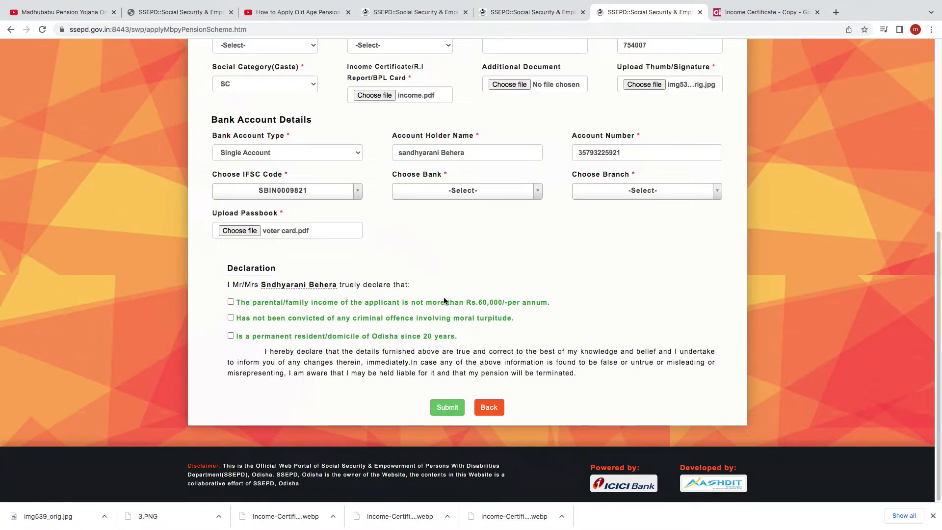
Accept the three declarations on family income, criminal offences and Odisha residency, and submit the application
{"action": "left_click", "coordinate": [231, 302]}
{"action": "left_click", "coordinate": [232, 318]}
{"action": "left_click", "coordinate": [231, 336]}
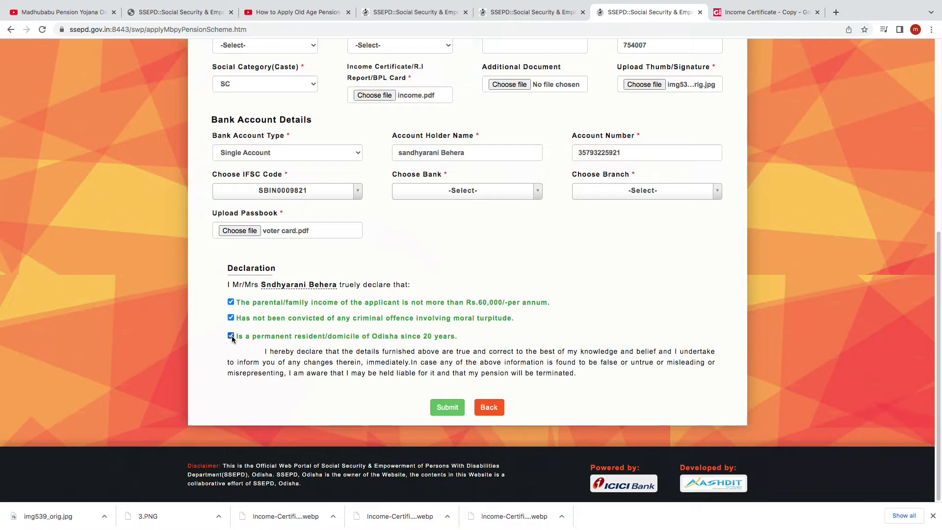
{"action": "left_click", "coordinate": [447, 408]}
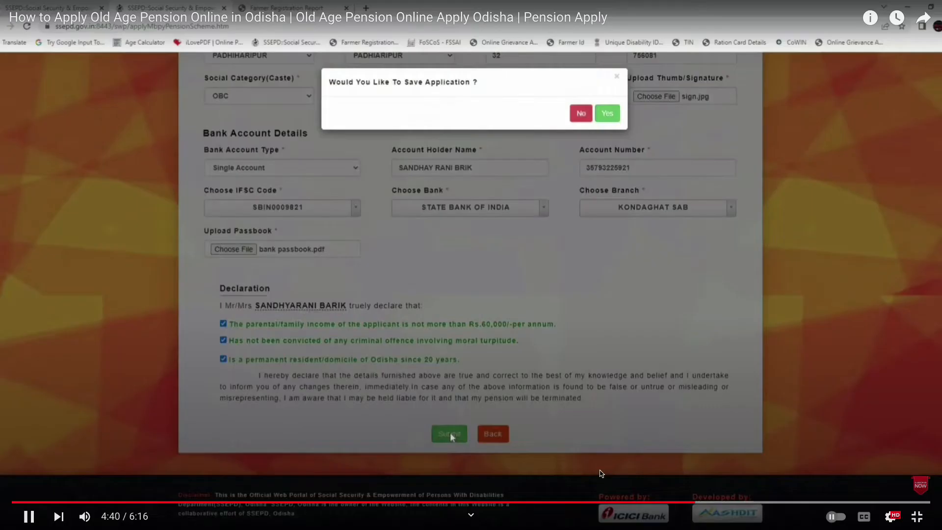